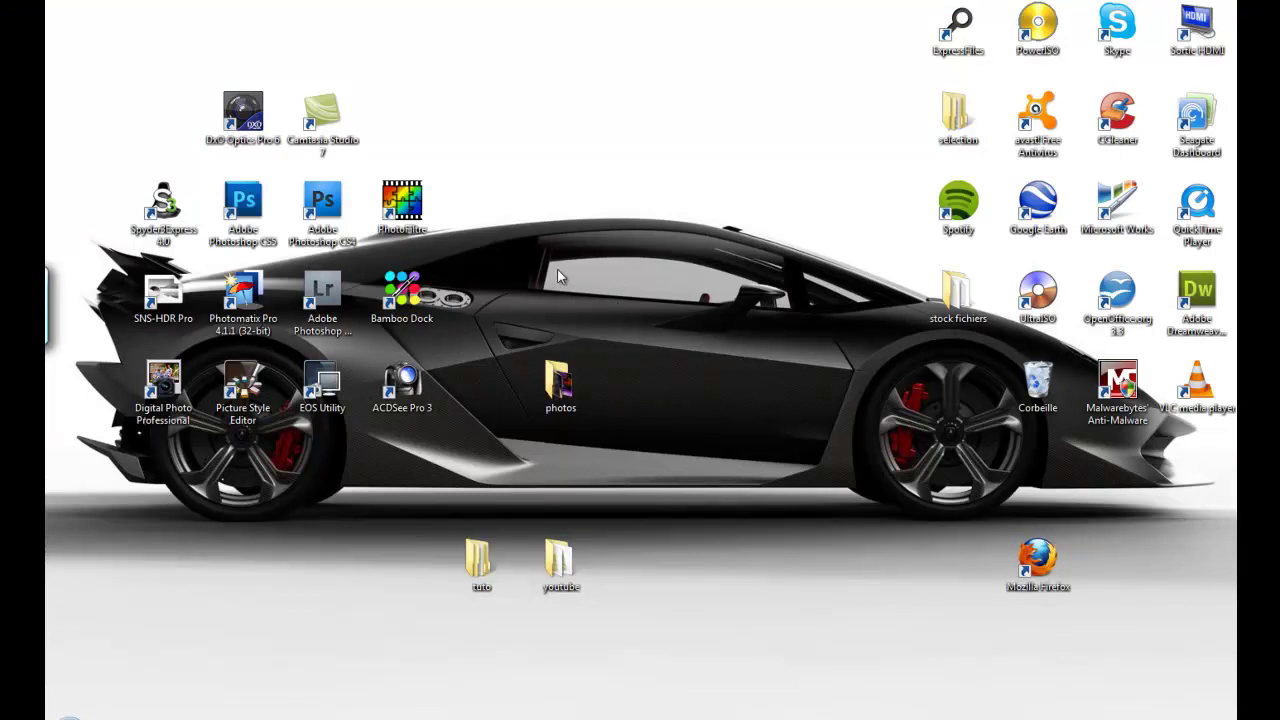
# Launch Adobe Photoshop CS5 and open the photo IMG_6264 from the photos folder
pyautogui.click(243, 210)
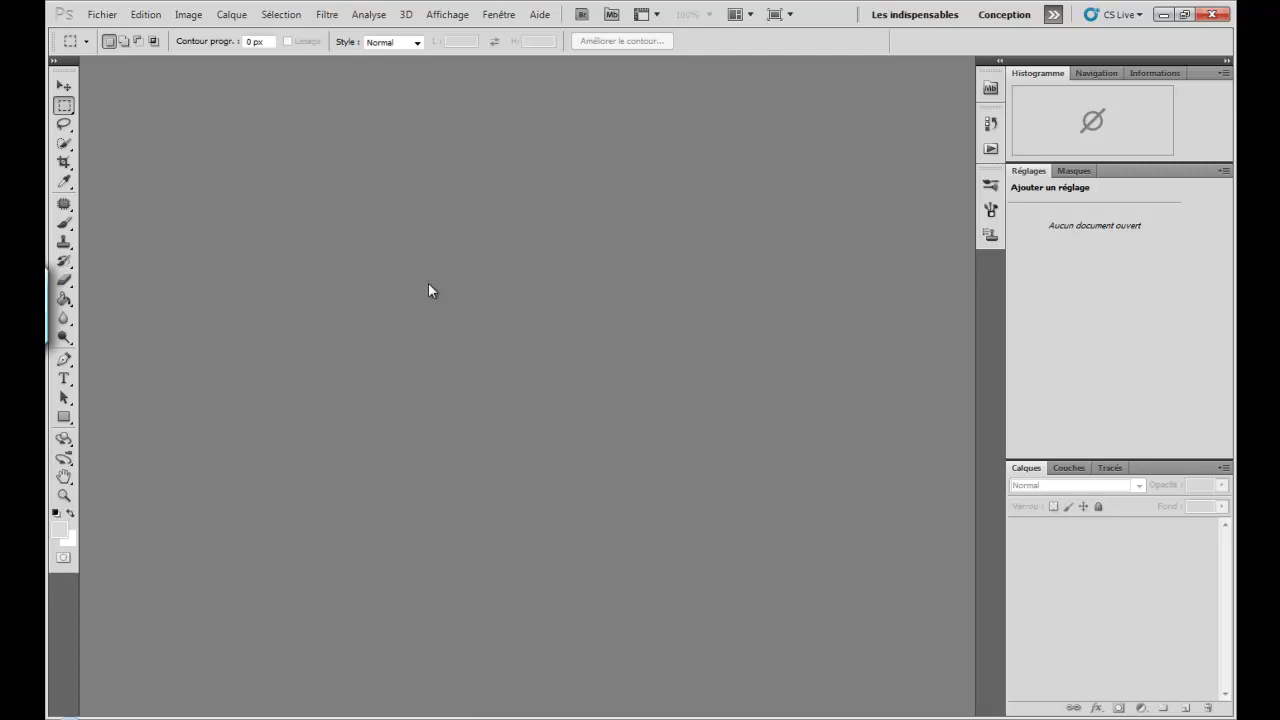
pyautogui.click(102, 14)
pyautogui.click(117, 48)
pyautogui.click(462, 185)
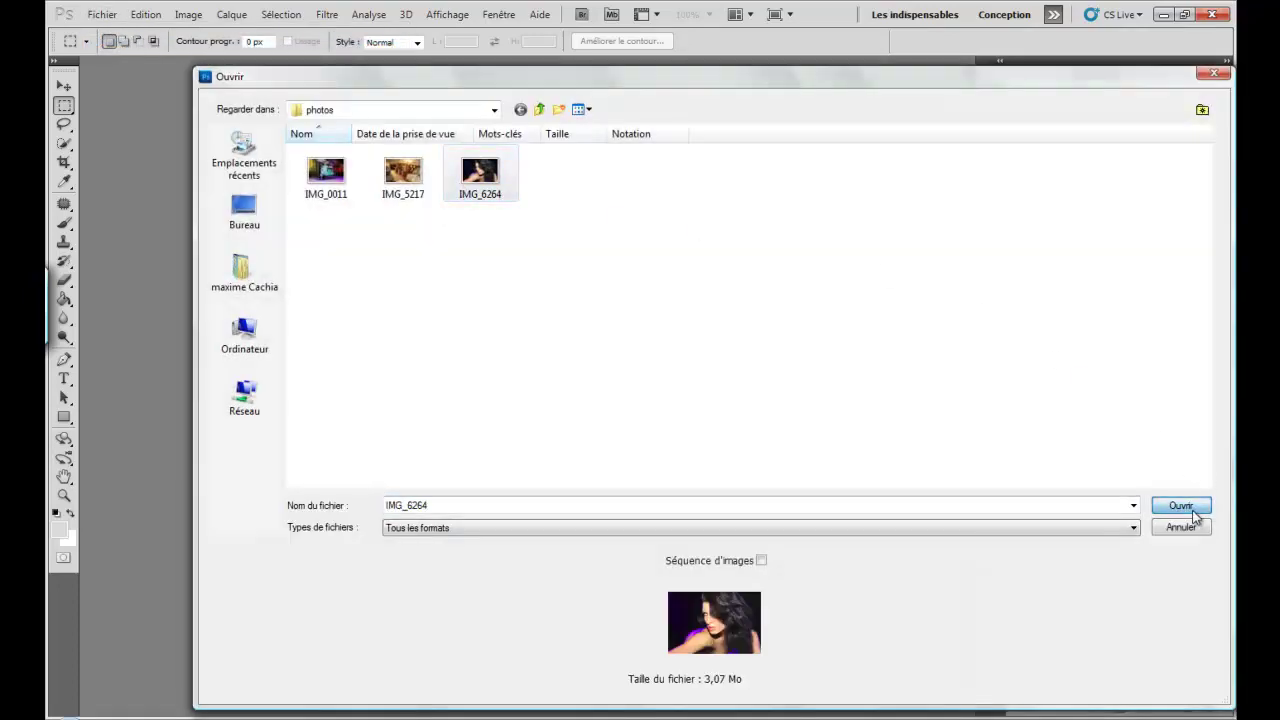
pyautogui.click(1180, 505)
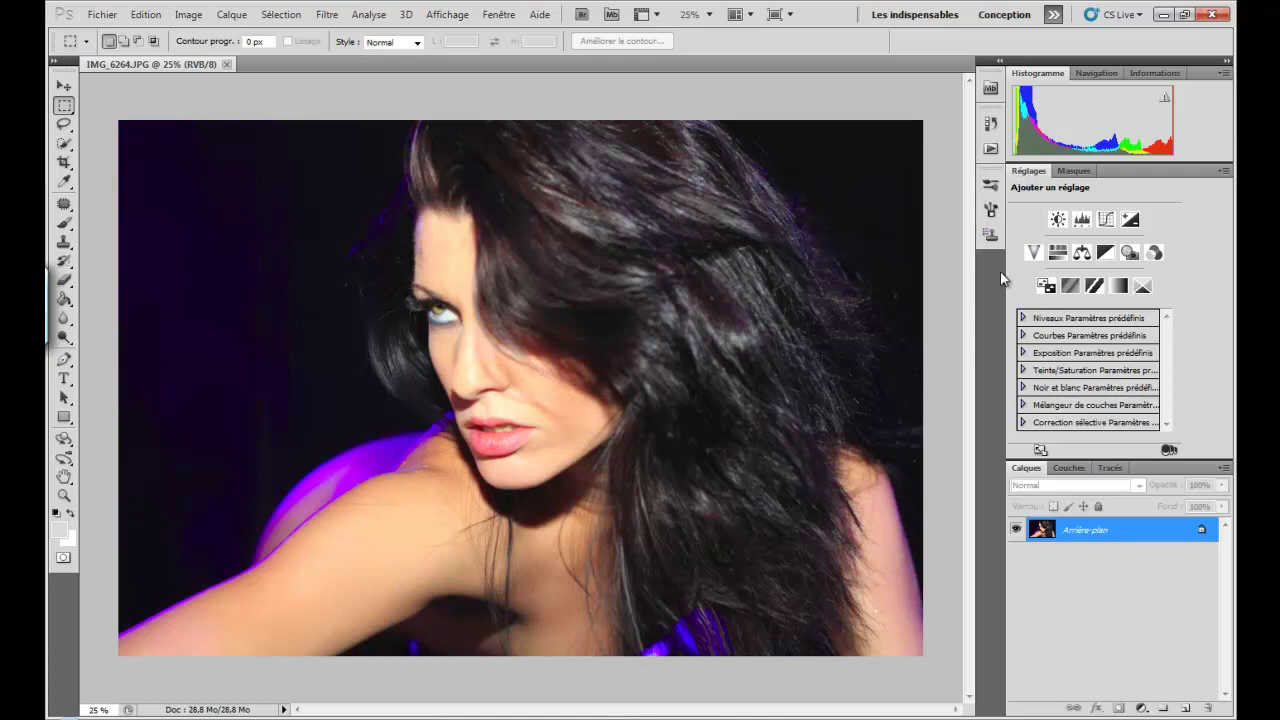
# Start recording a new action named signature1 in the default action set
pyautogui.click(990, 150)
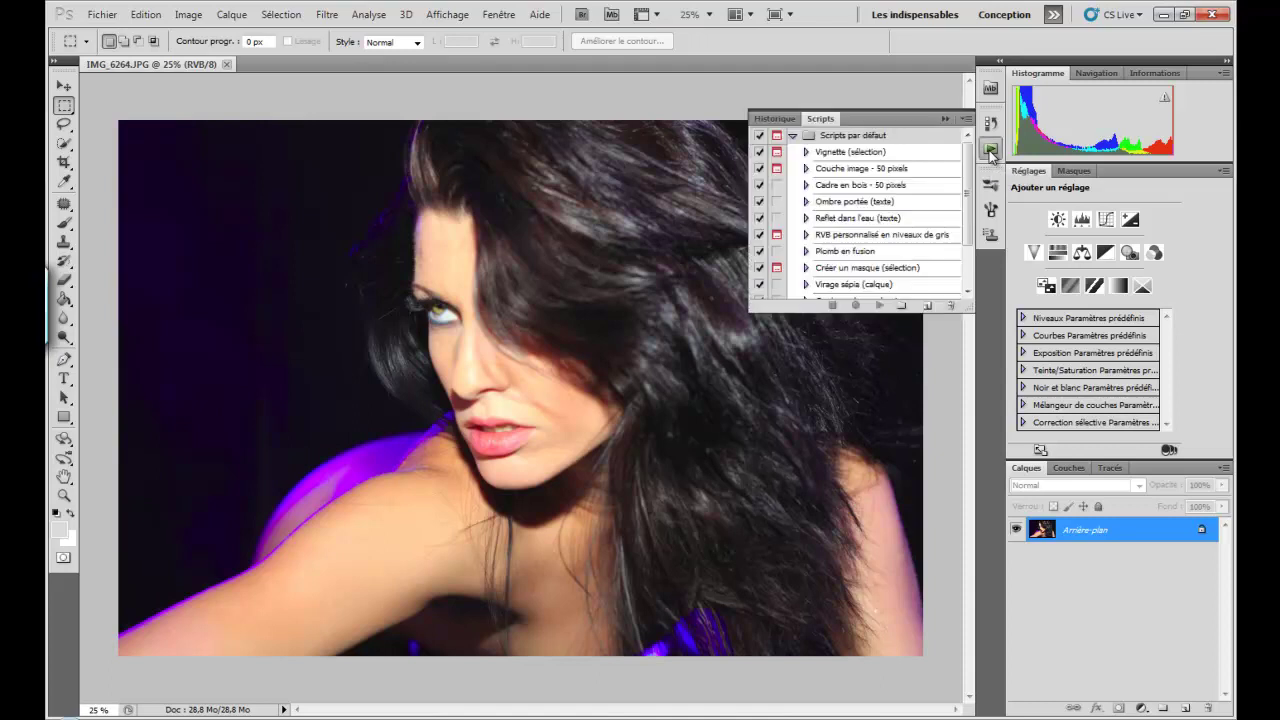
pyautogui.click(928, 307)
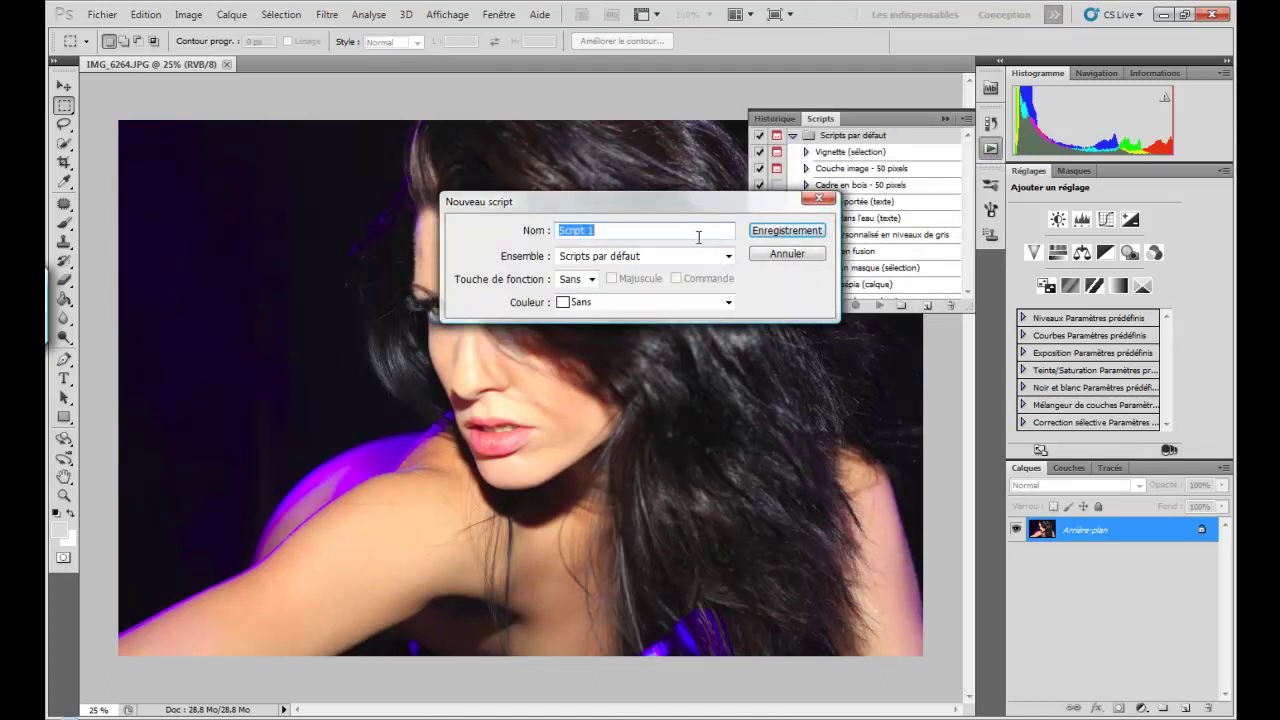
pyautogui.write('signature1')
pyautogui.click(806, 237)
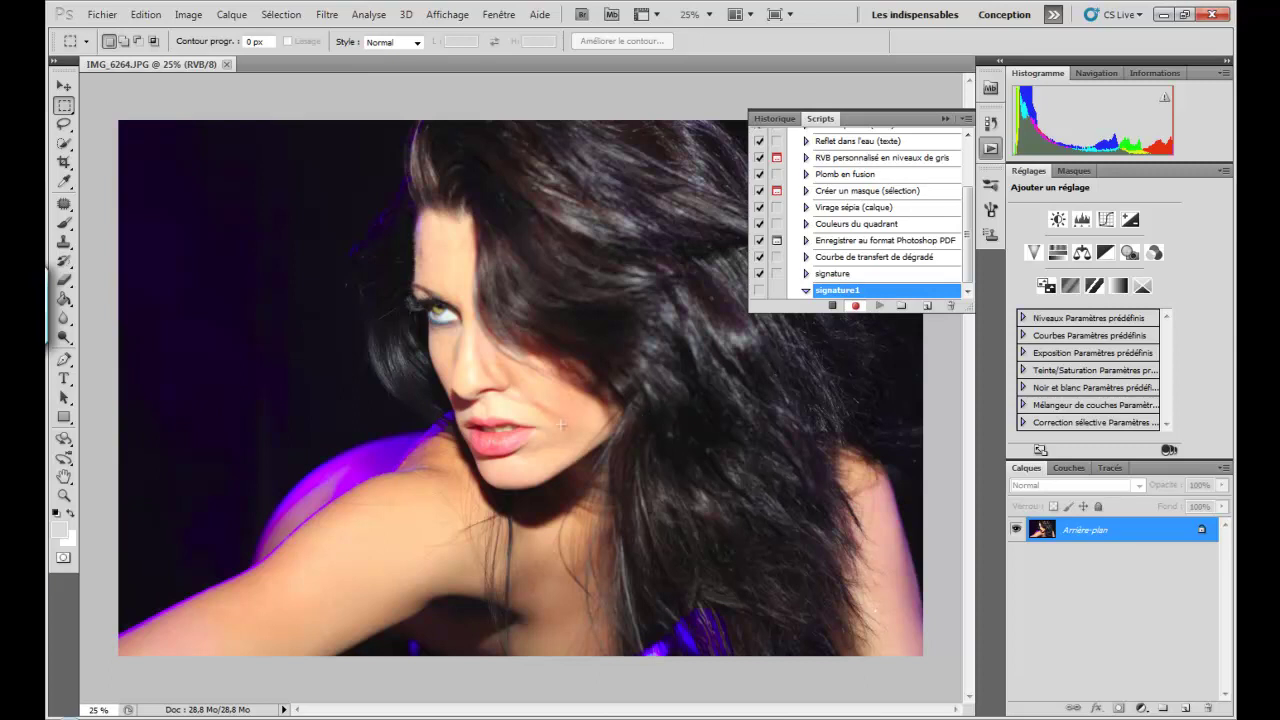
# Add a text box near the photo's lower-right corner containing the word "Signature"
pyautogui.click(63, 381)
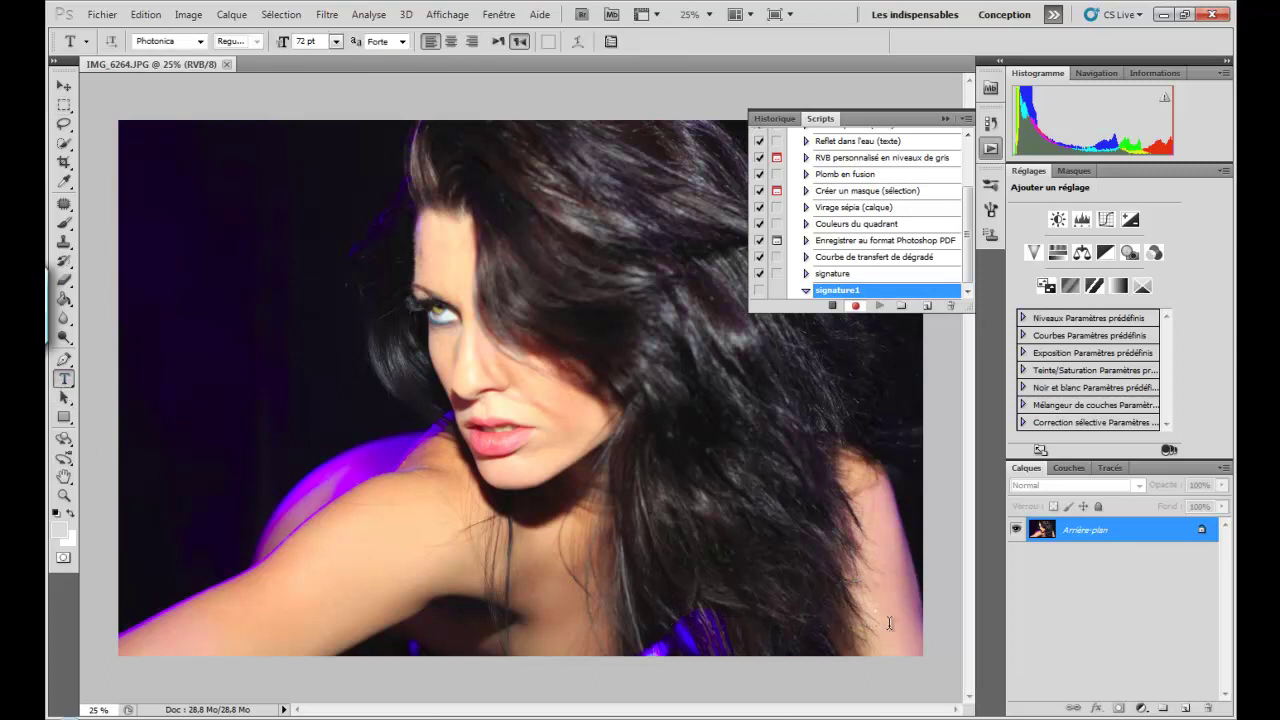
pyautogui.moveTo(889, 624); pyautogui.dragTo(672, 581)
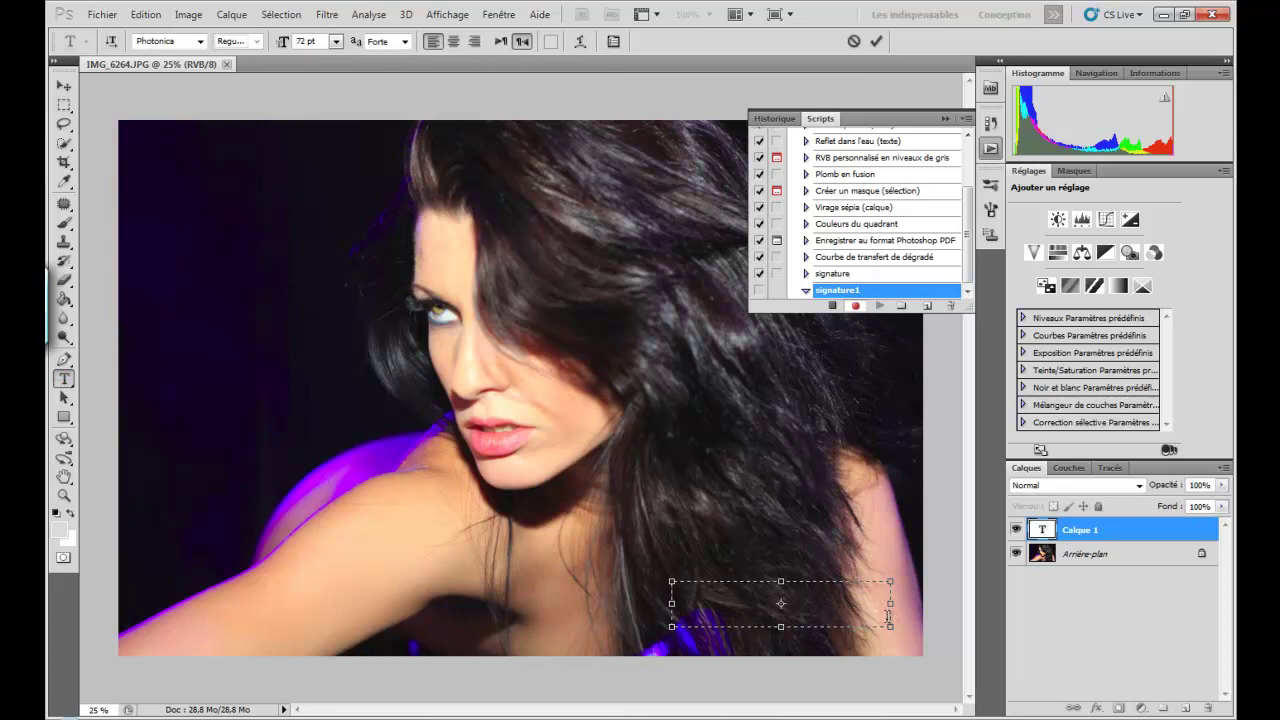
pyautogui.write('signature')
pyautogui.click(798, 532)
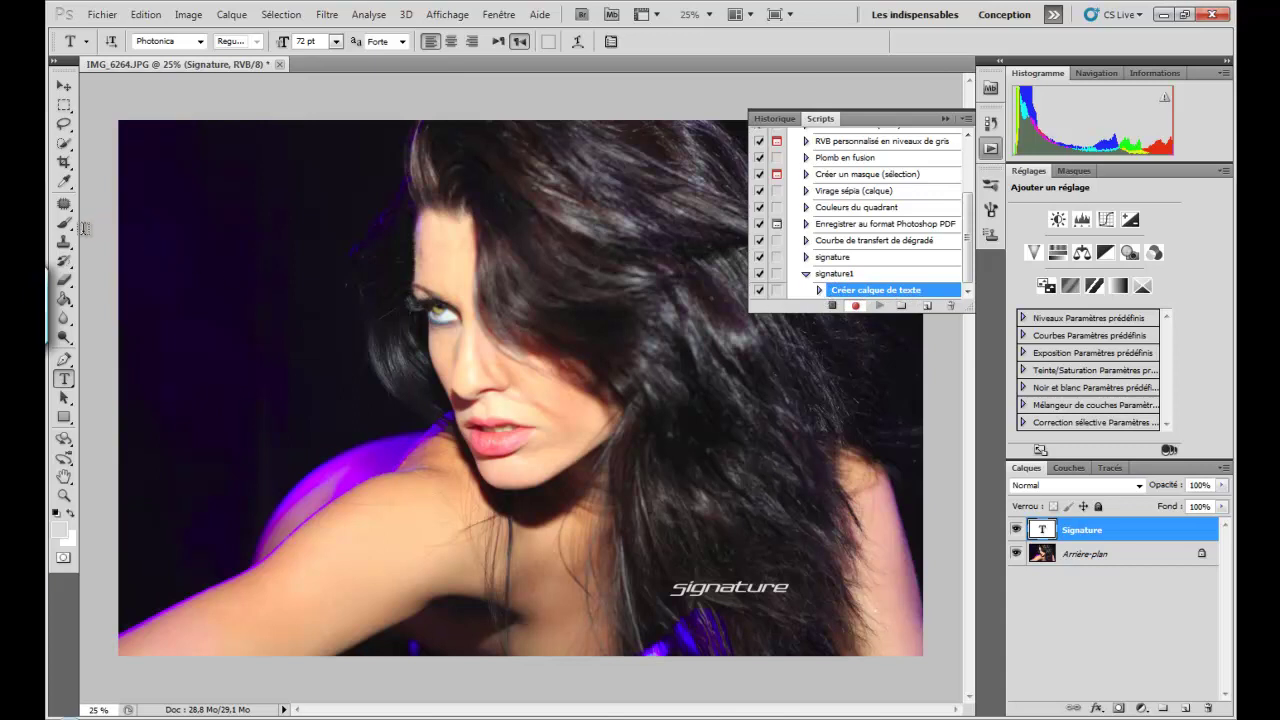
# Move the signature text into the photo's bottom-right corner and stop recording the action
pyautogui.click(63, 90)
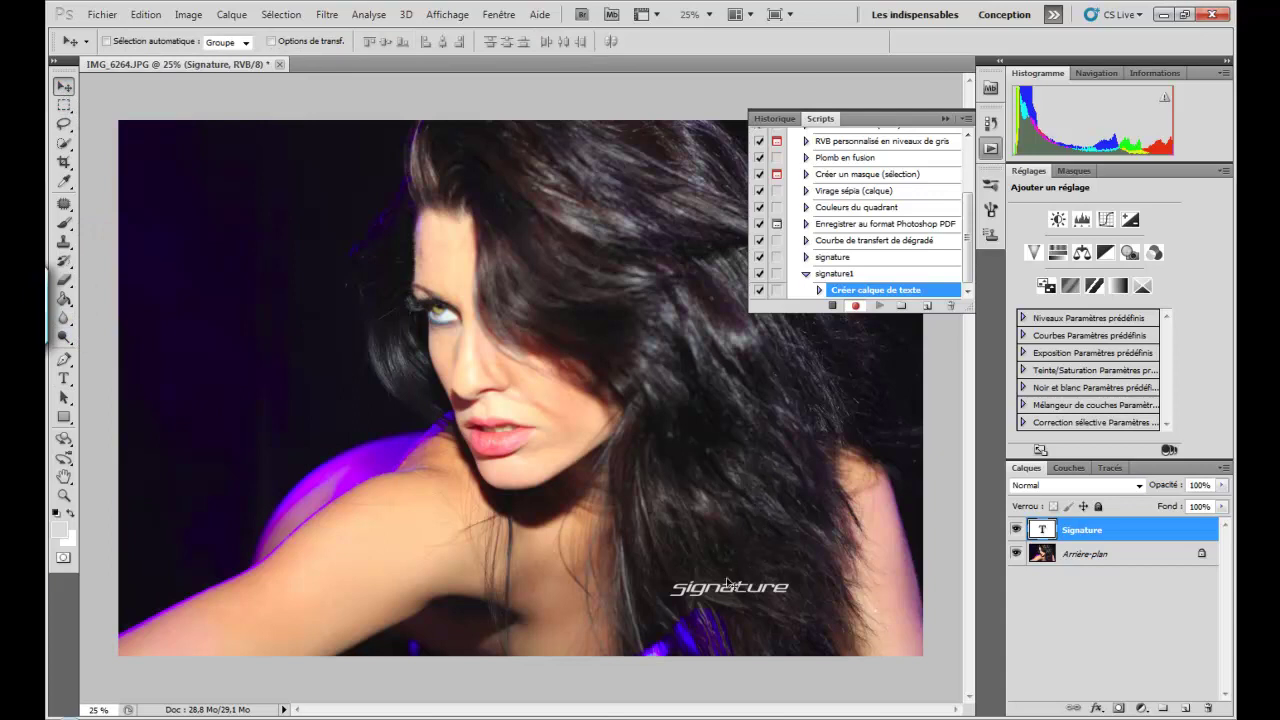
pyautogui.moveTo(726, 592)
pyautogui.mouseDown()
pyautogui.moveTo(806, 621)
pyautogui.moveTo(848, 620)
pyautogui.mouseUp()
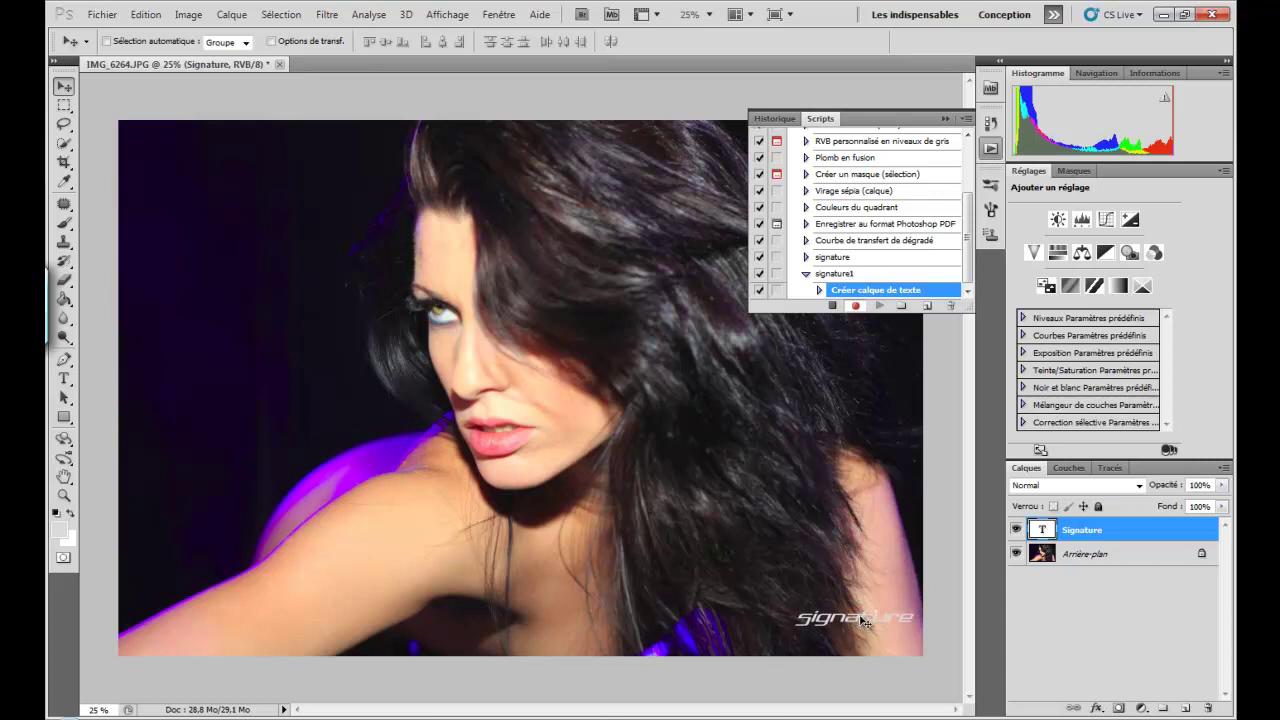
pyautogui.moveTo(866, 622); pyautogui.dragTo(863, 638)
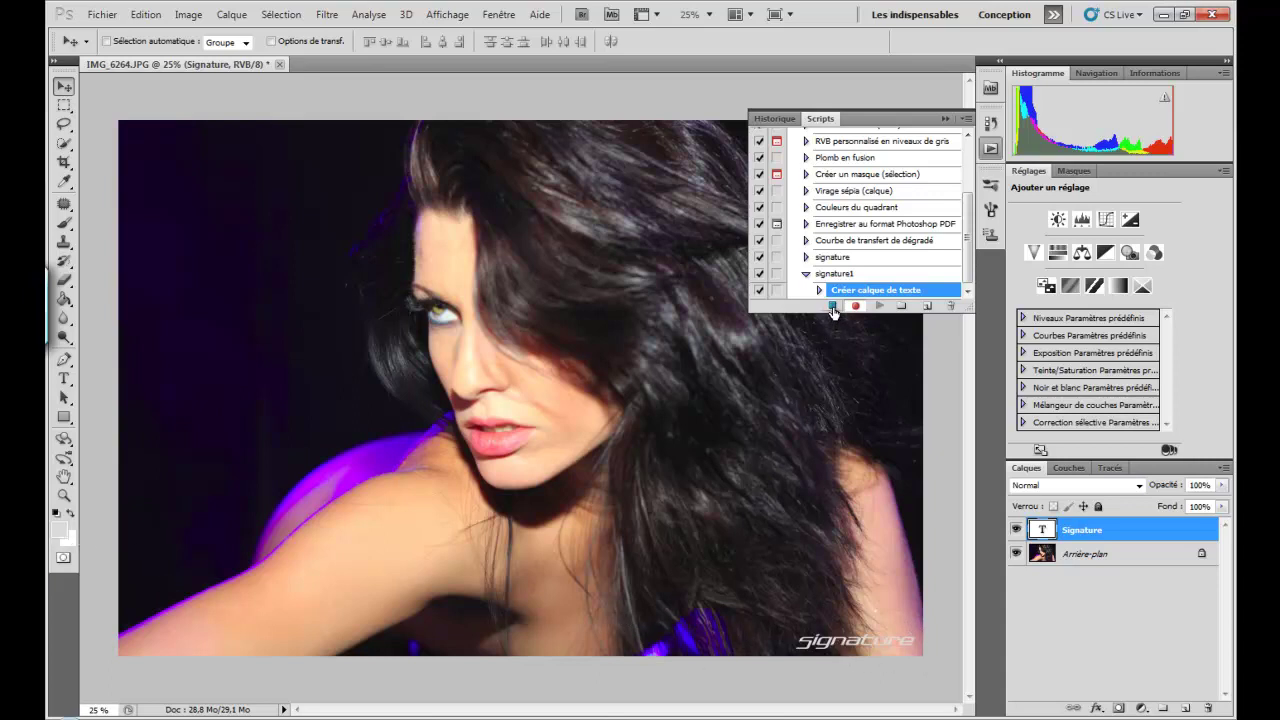
pyautogui.click(831, 307)
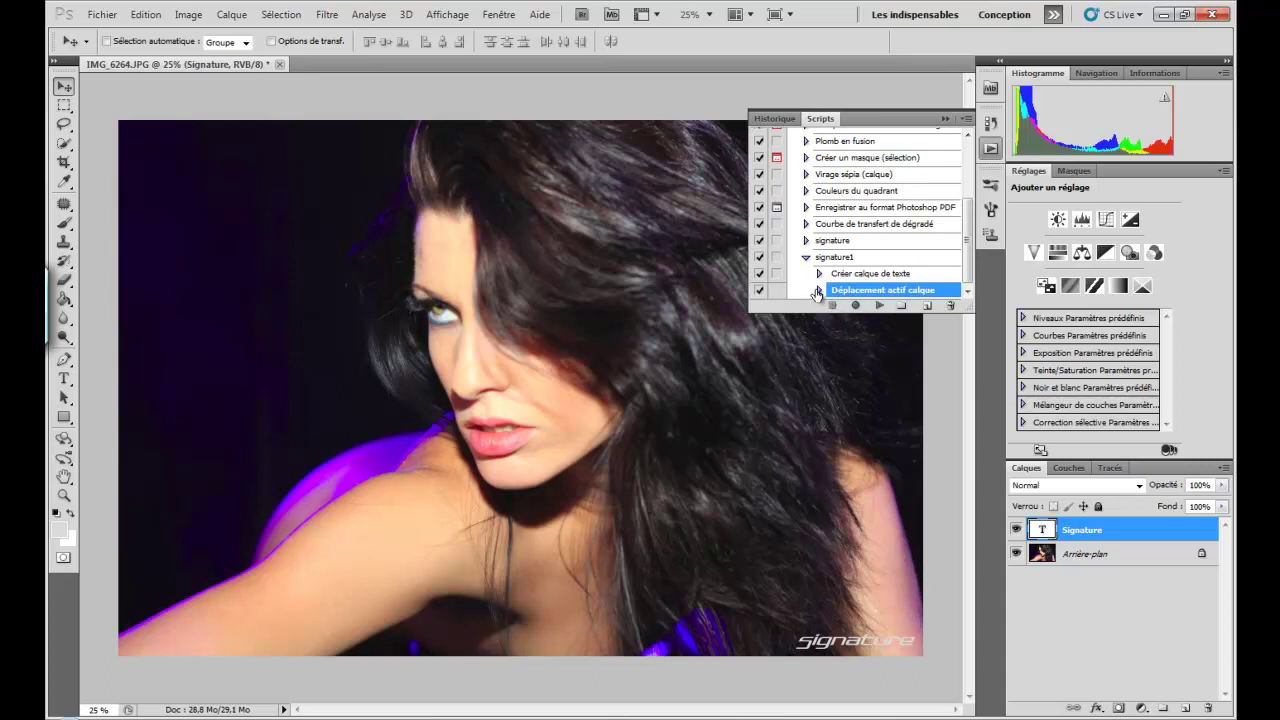
# Examine the offset recorded for the layer move in the signature1 action
pyautogui.click(819, 290)
pyautogui.scroll(-1, 970, 248)
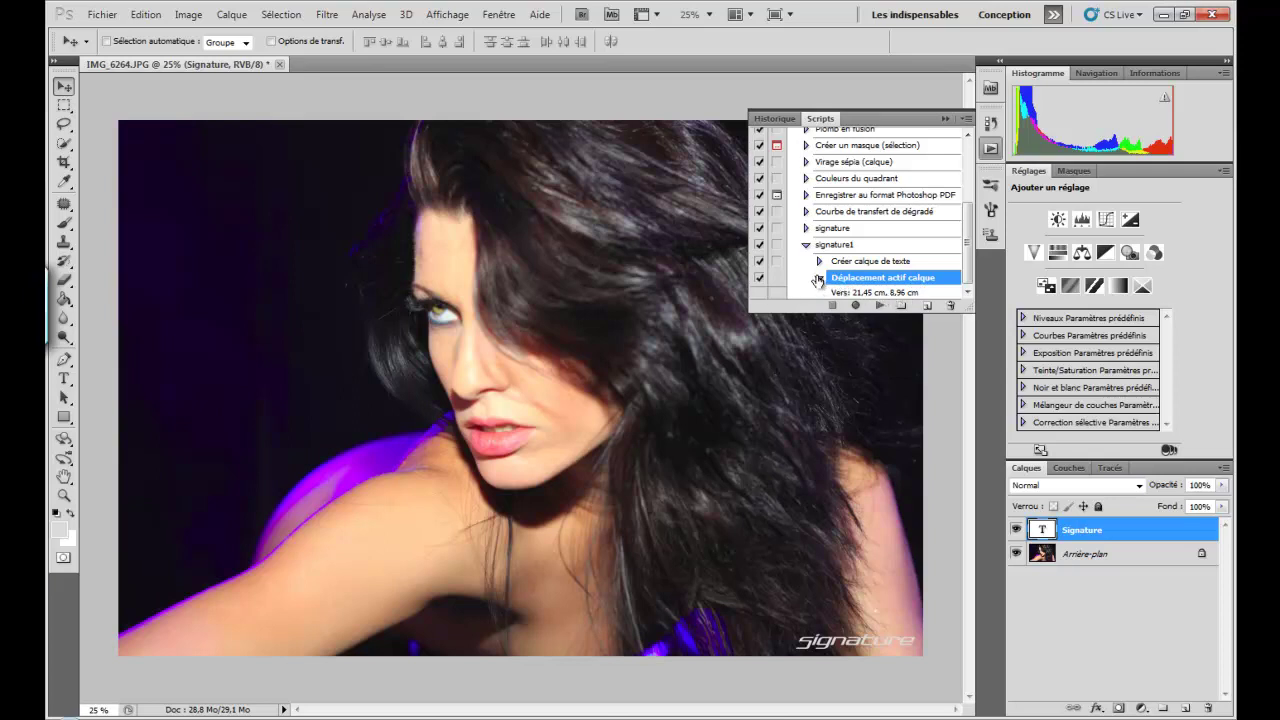
pyautogui.click(819, 280)
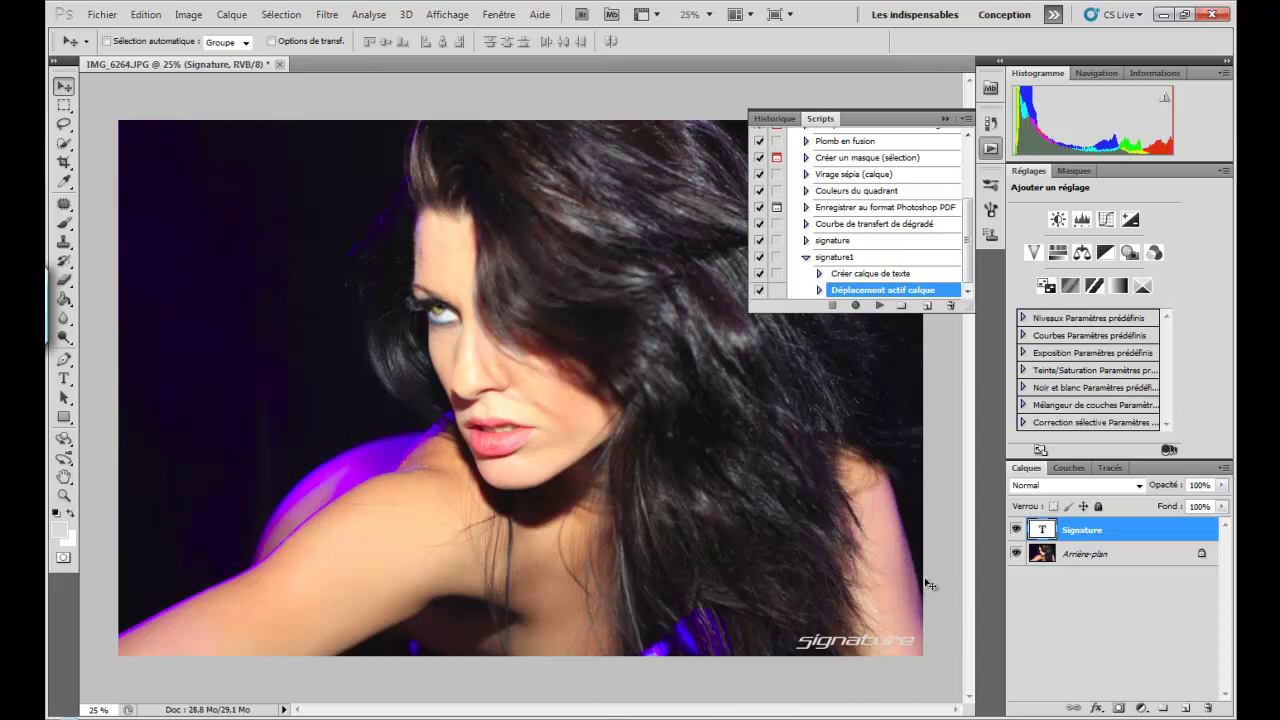
# Close the IMG_6264 photo without saving it and open the Batch processing settings
pyautogui.click(278, 65)
pyautogui.click(640, 284)
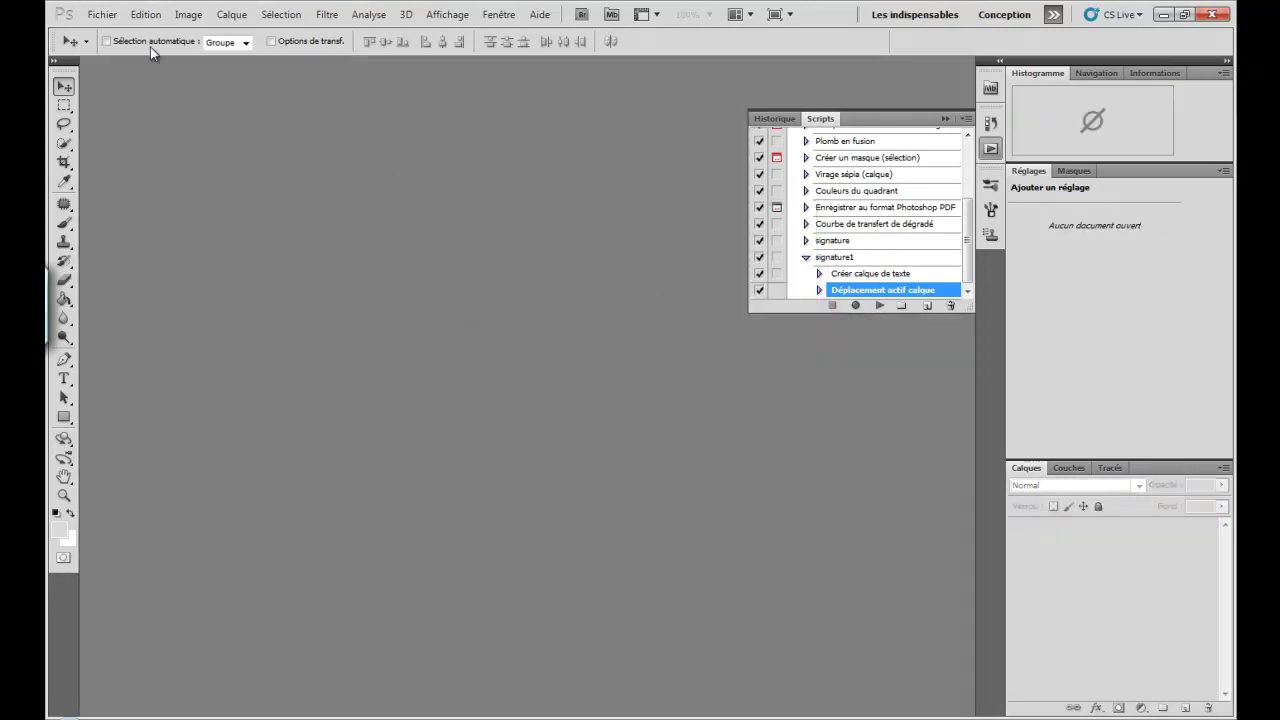
pyautogui.click(104, 16)
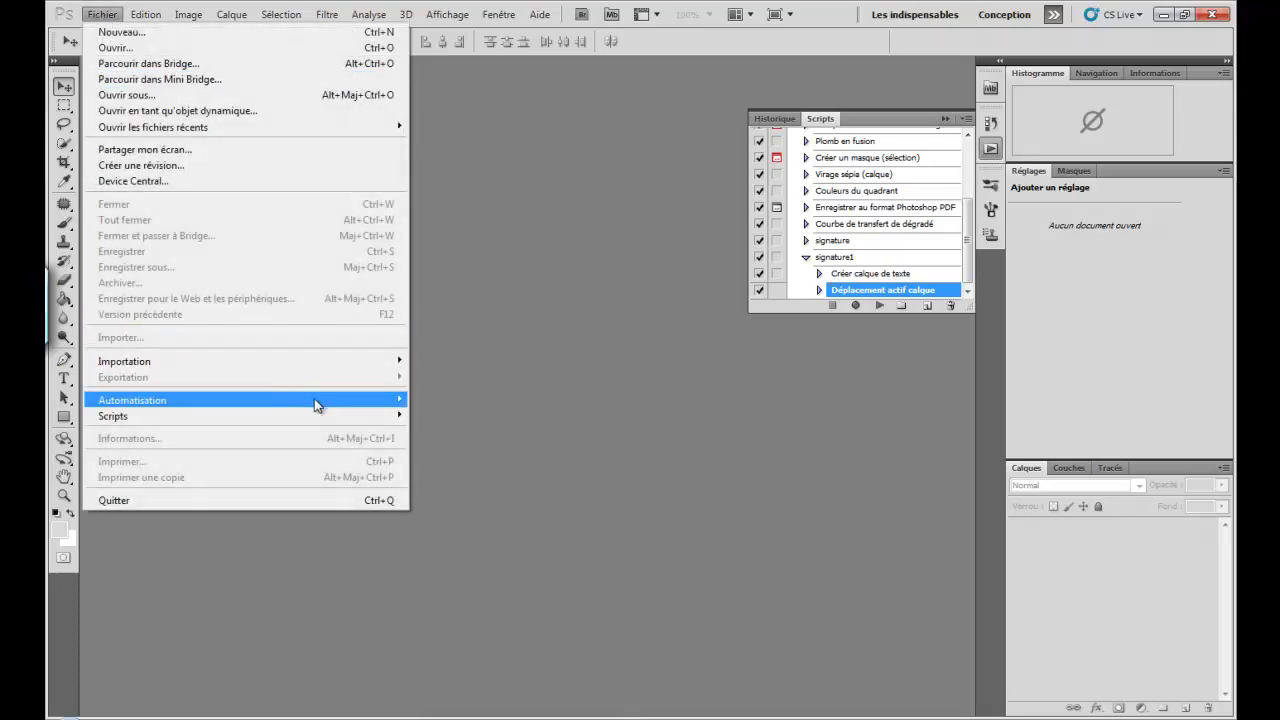
pyautogui.moveTo(378, 402)
pyautogui.click(463, 396)
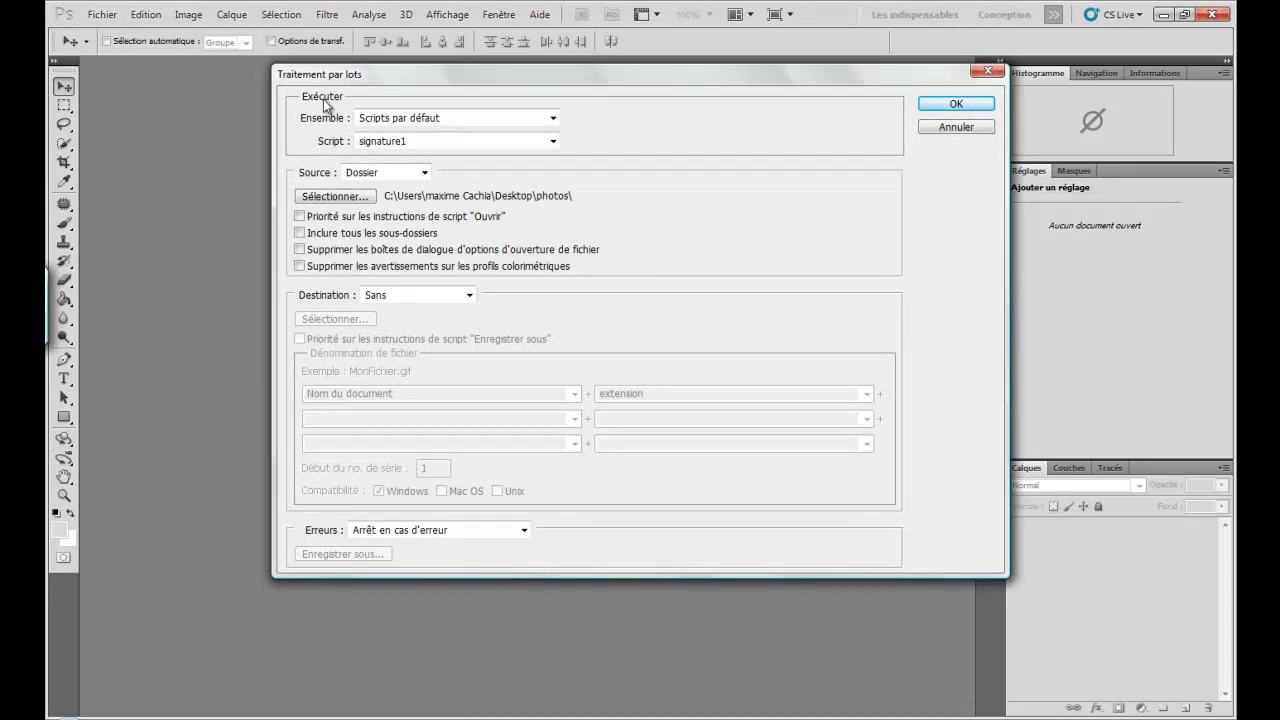
# Run the signature1 action as a batch on the desktop's photos folder
pyautogui.click(553, 142)
pyautogui.click(553, 142)
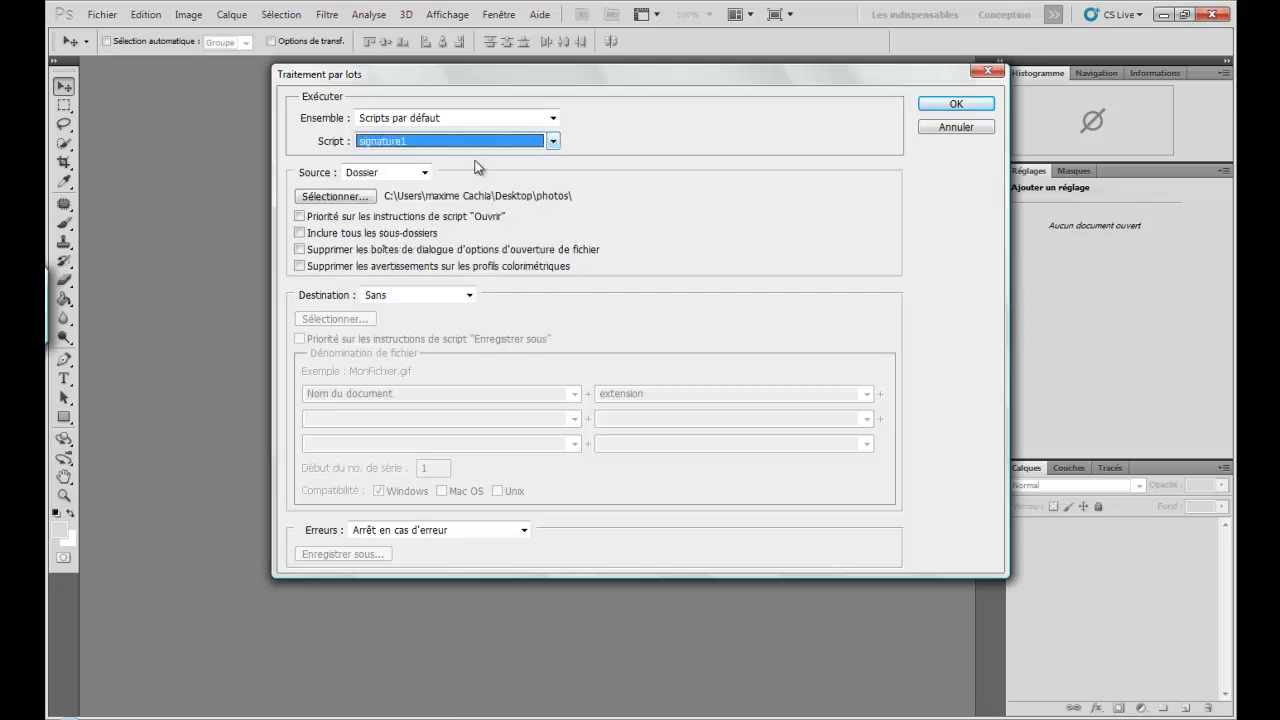
pyautogui.click(328, 199)
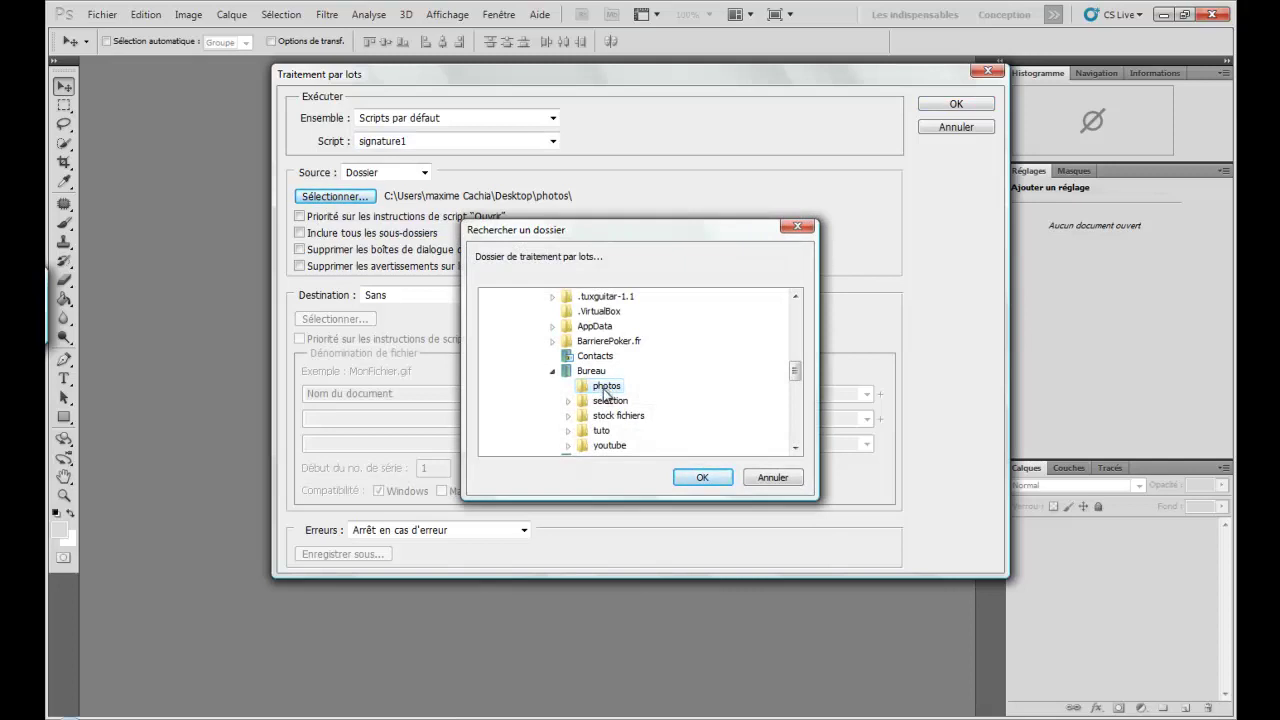
pyautogui.click(708, 482)
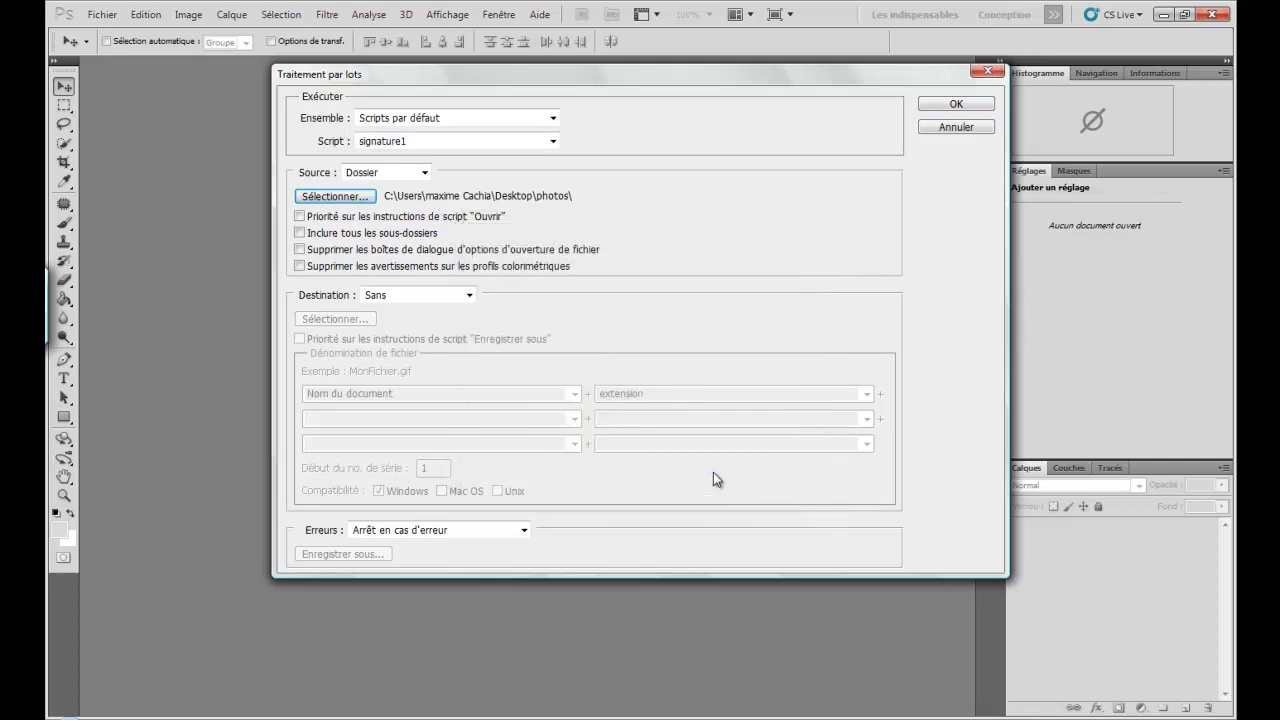
pyautogui.click(956, 105)
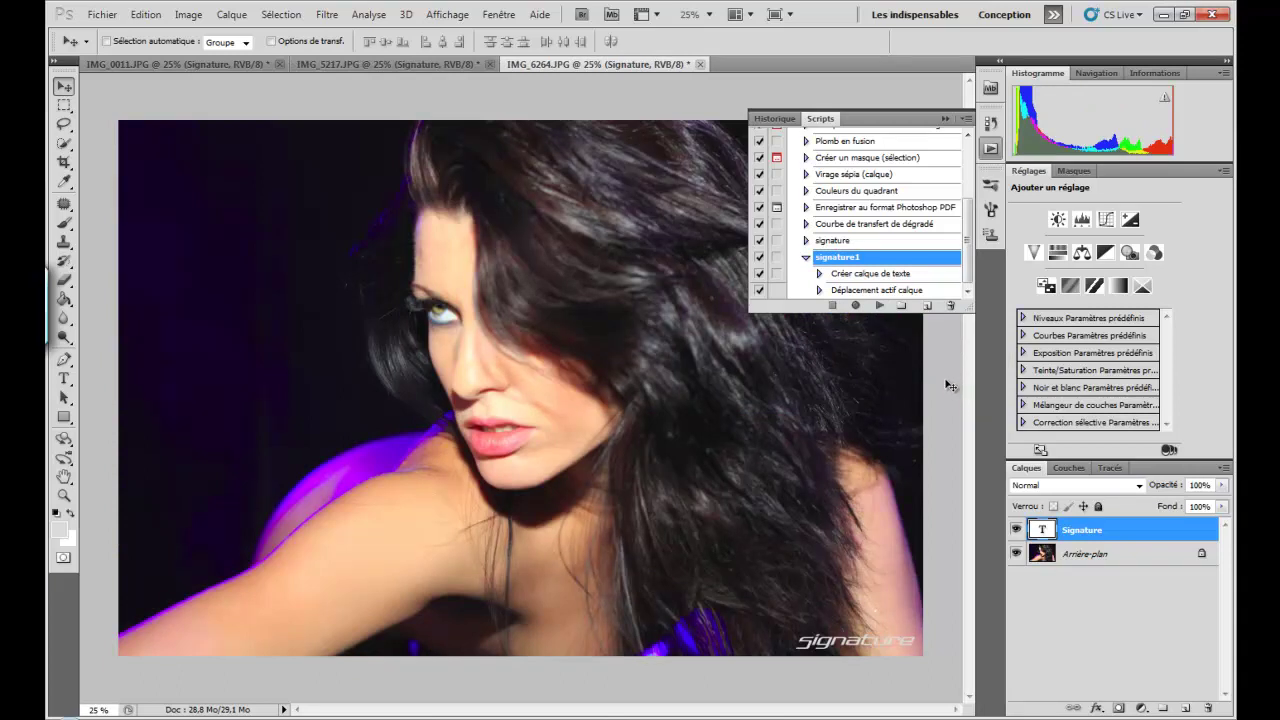
# Check the signature's placement on each of the batch-processed photos IMG_0011, IMG_5217 and IMG_6264
pyautogui.click(163, 67)
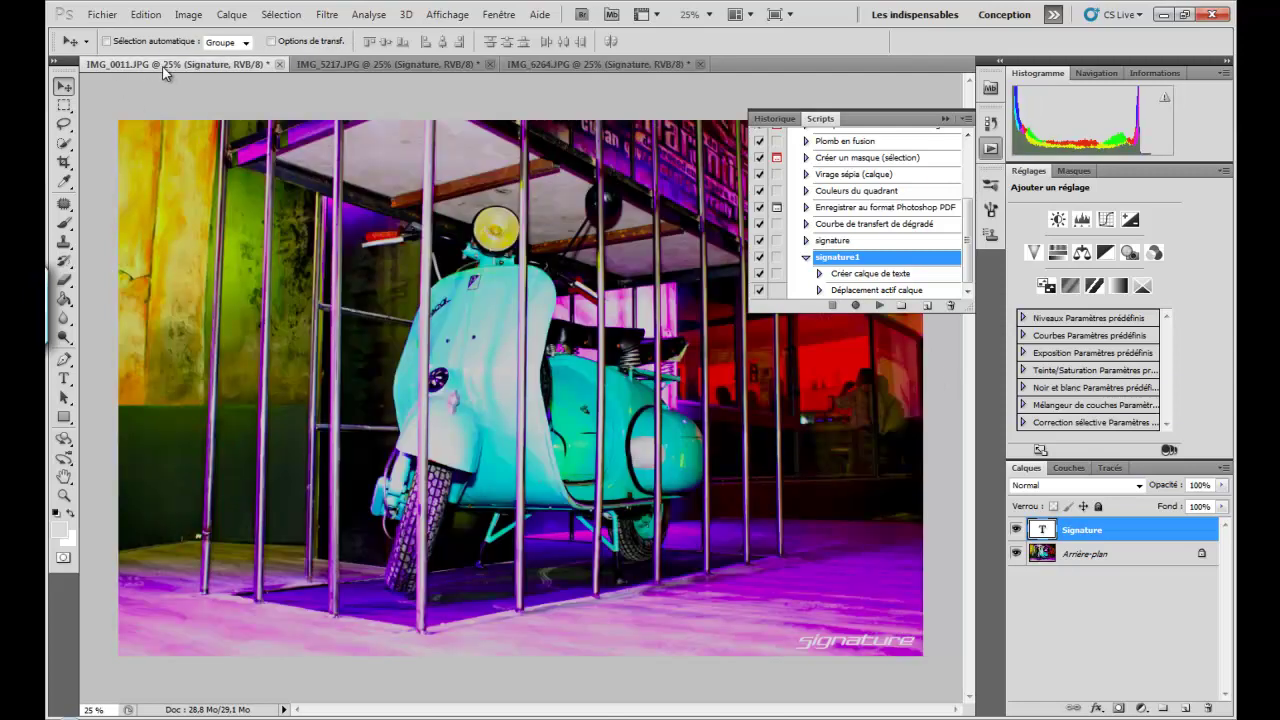
pyautogui.click(385, 66)
pyautogui.click(591, 62)
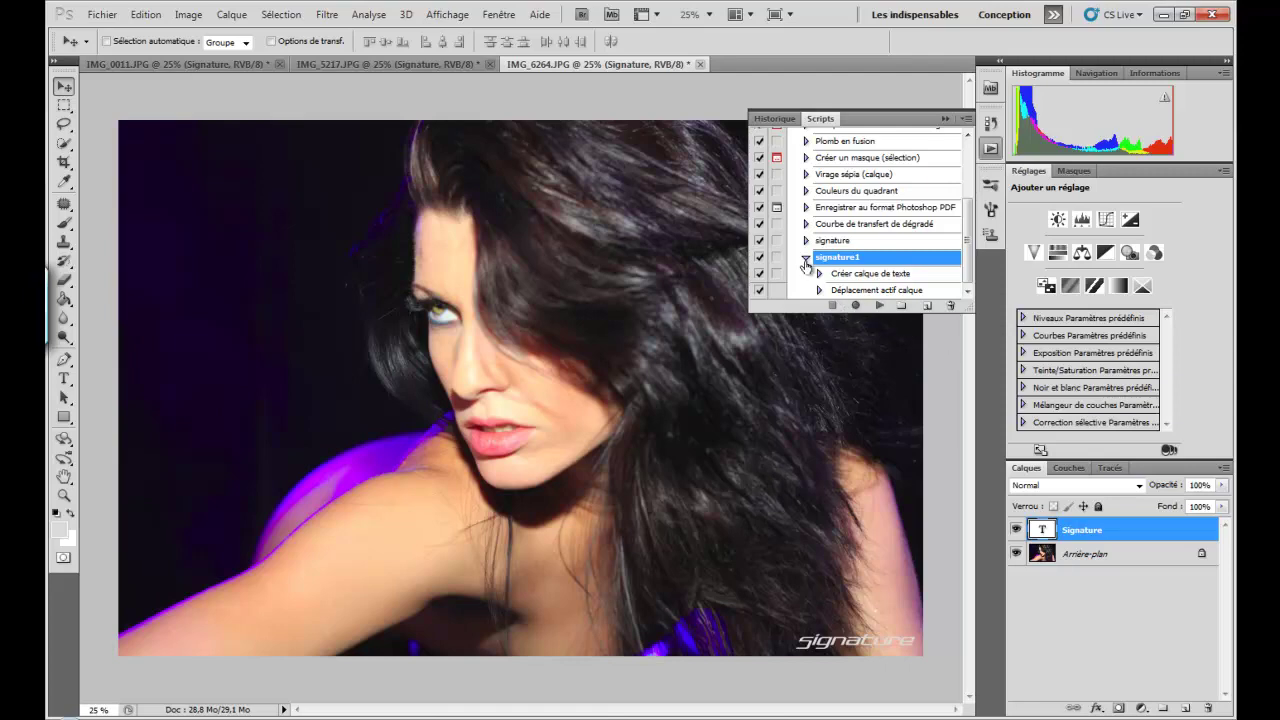
pyautogui.click(418, 65)
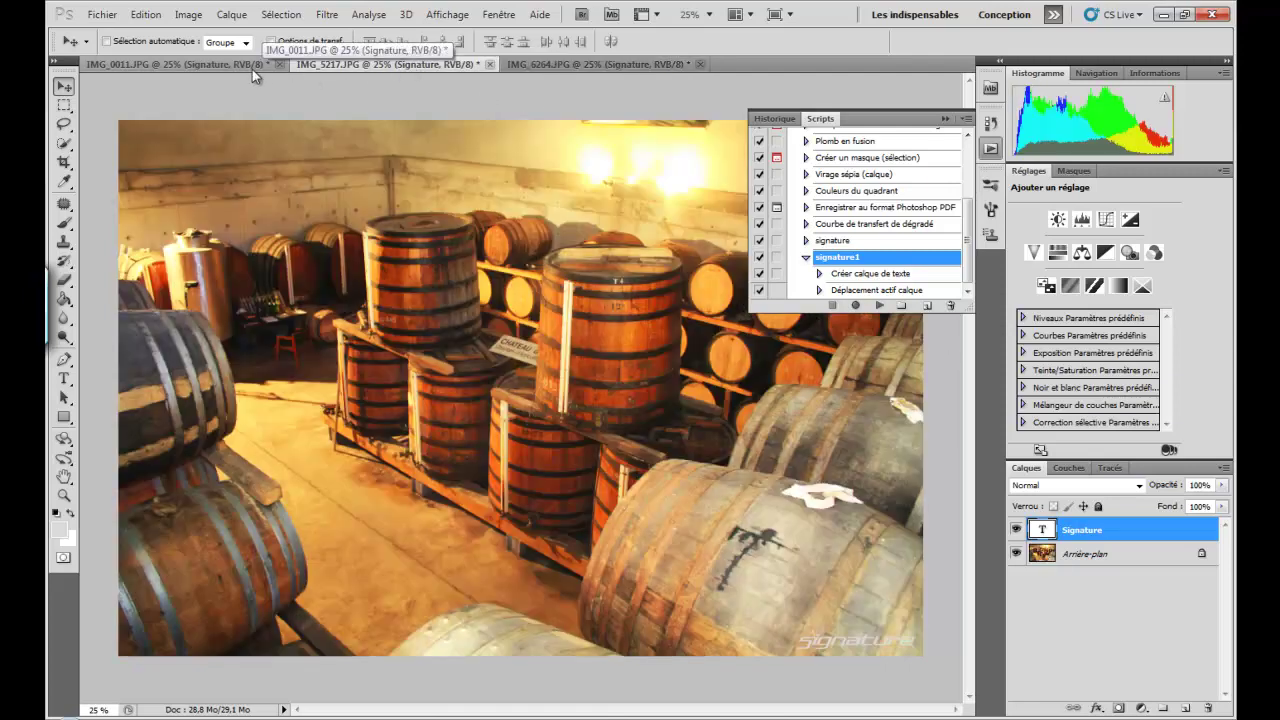
pyautogui.click(208, 66)
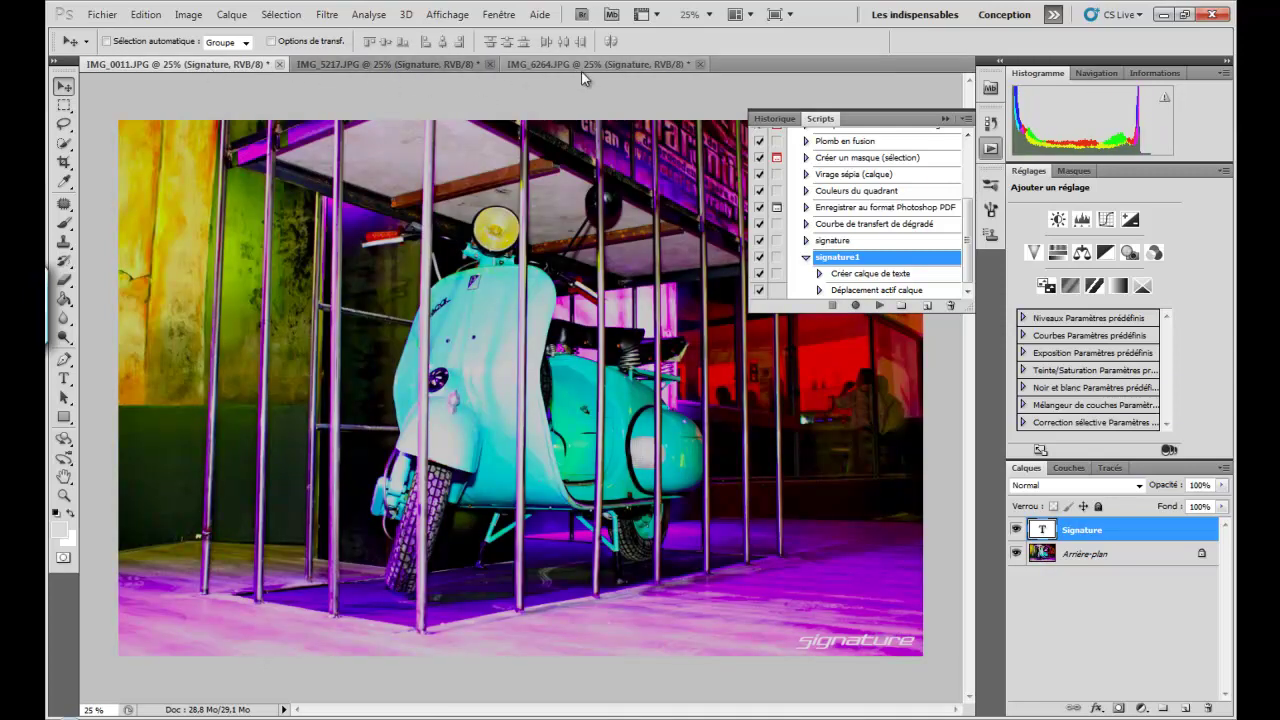
pyautogui.click(581, 66)
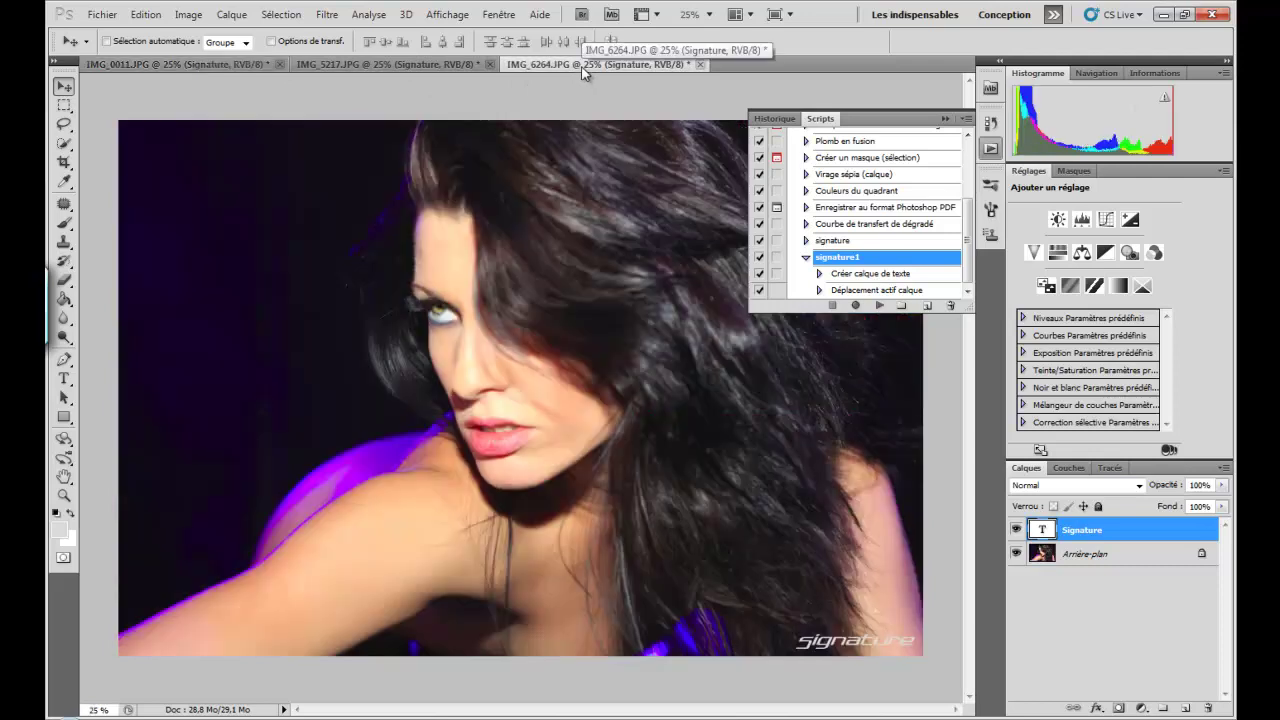